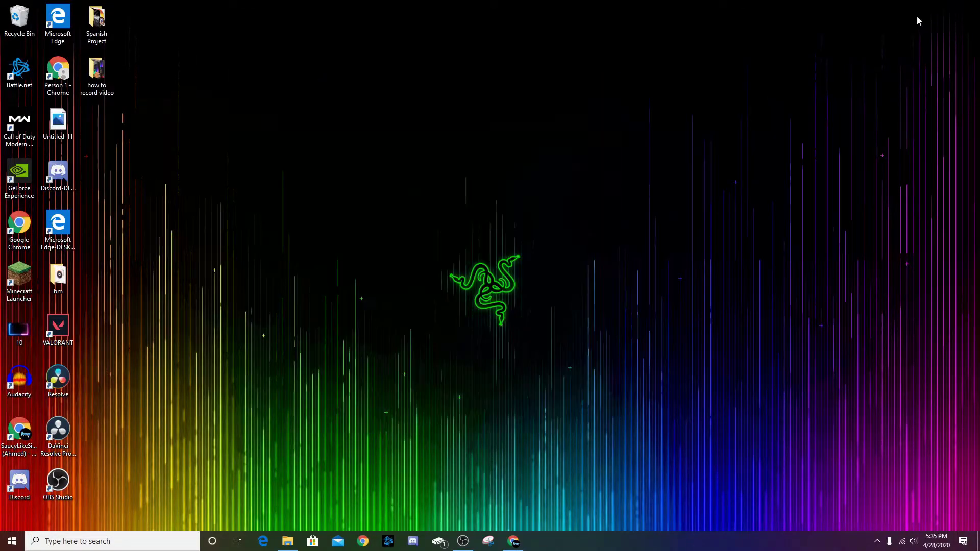
Scroll through the OBS website in the browser, then show the desktop
drag(977, 1, 328, 438)
click(513, 540)
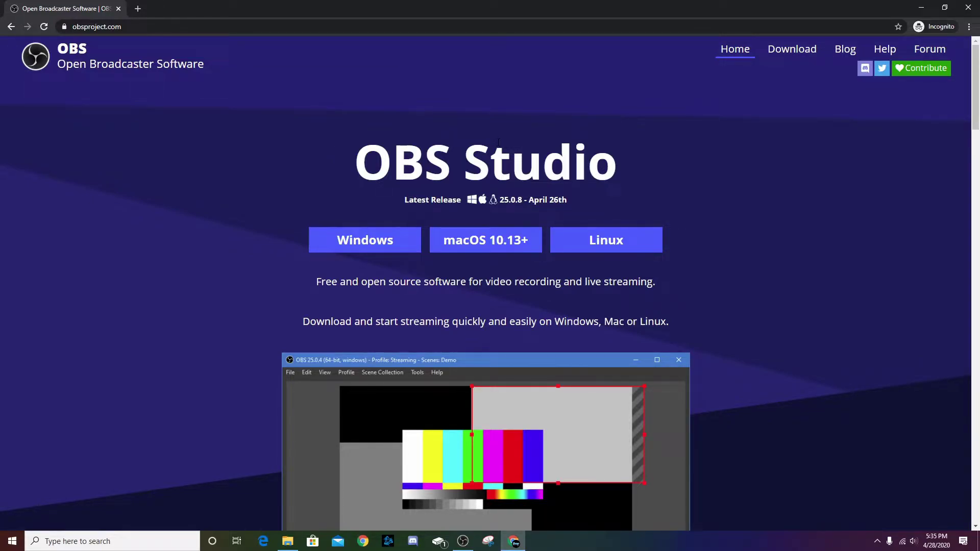
scroll(772, 171, down, 8)
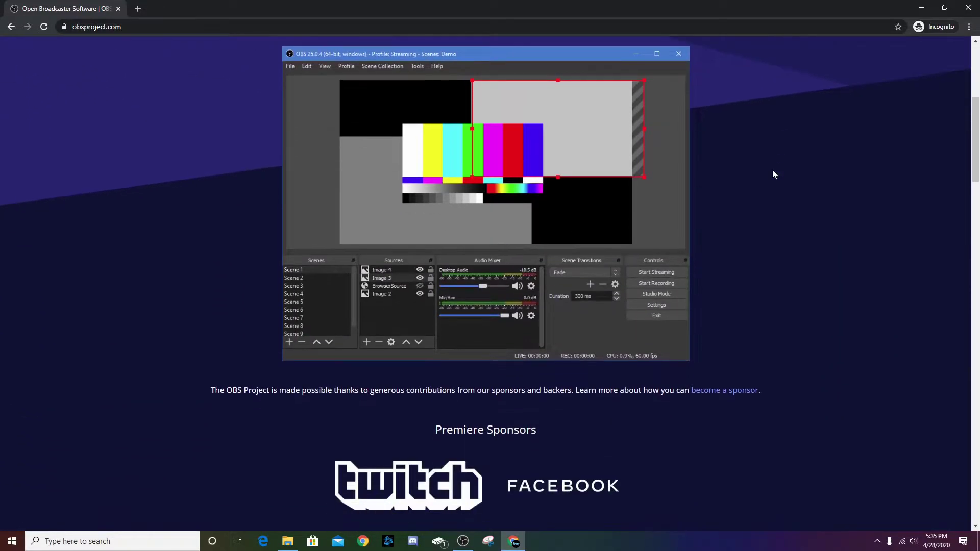
scroll(687, 157, down, 3)
scroll(688, 156, up, 11)
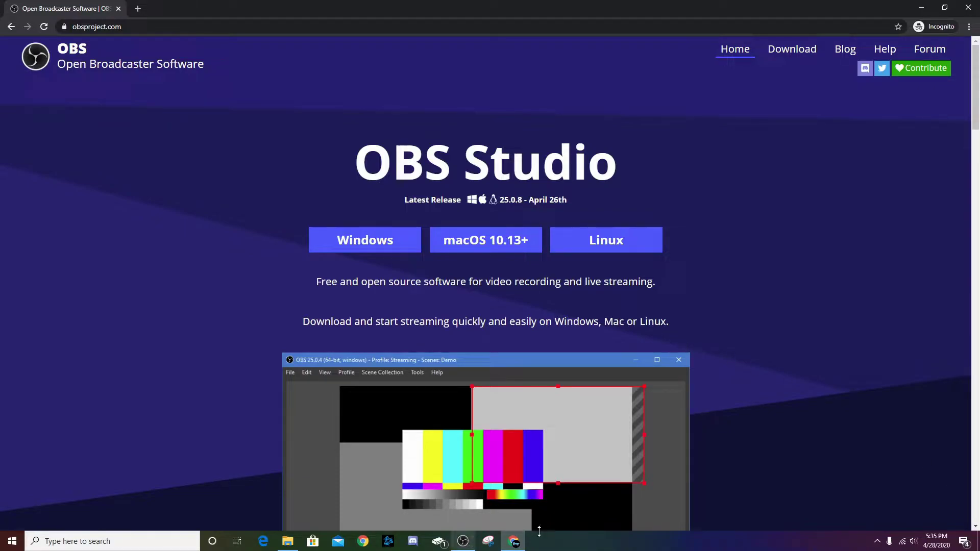
key(super+d)
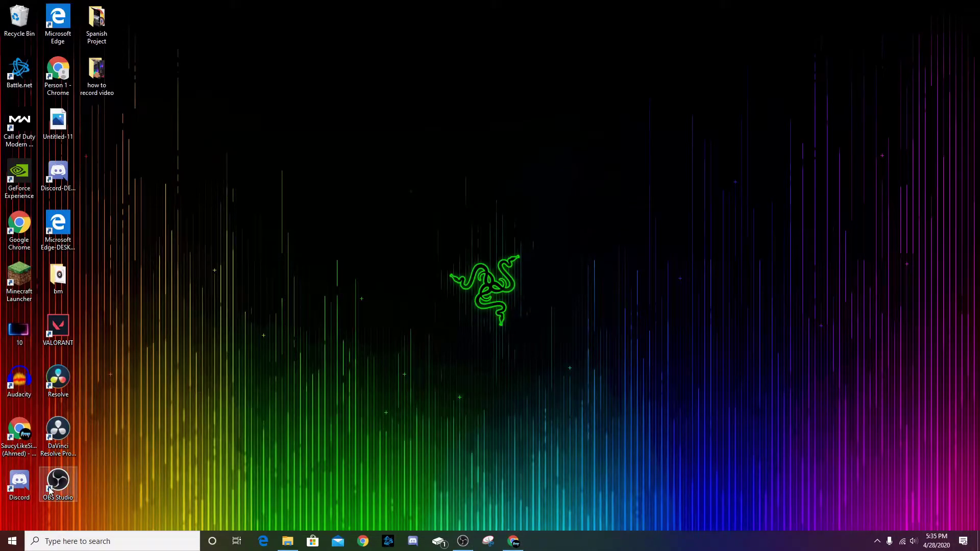
Move the OBS Studio desktop shortcut to the upper centre of the screen
drag(57, 482, 436, 137)
drag(335, 39, 595, 186)
click(270, 407)
Search Windows for 'obs', dismiss the results, and bring up OBS Studio from the taskbar
click(71, 541)
text(obs)
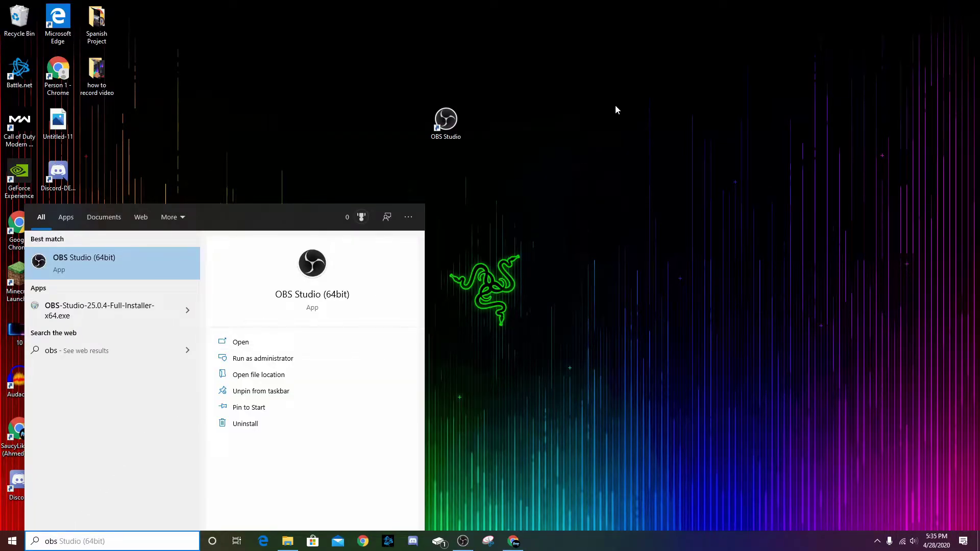
click(614, 105)
drag(595, 52, 357, 252)
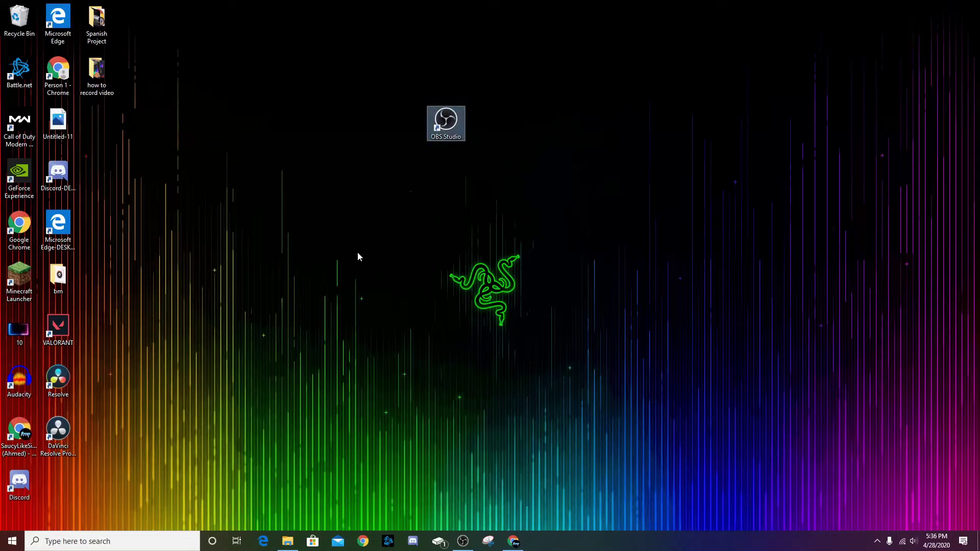
click(463, 540)
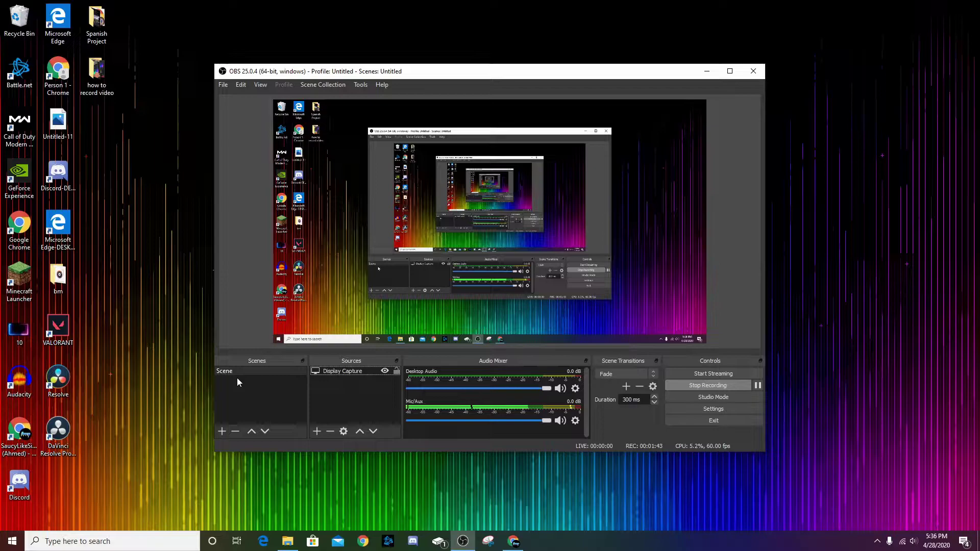
Select the existing Scene and cancel the Add Scene prompt without creating one
click(271, 379)
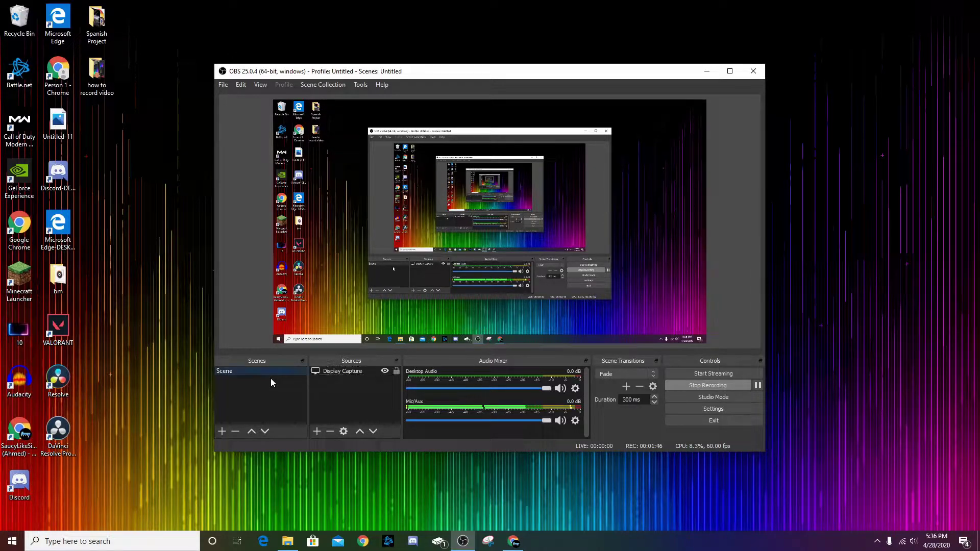
click(222, 431)
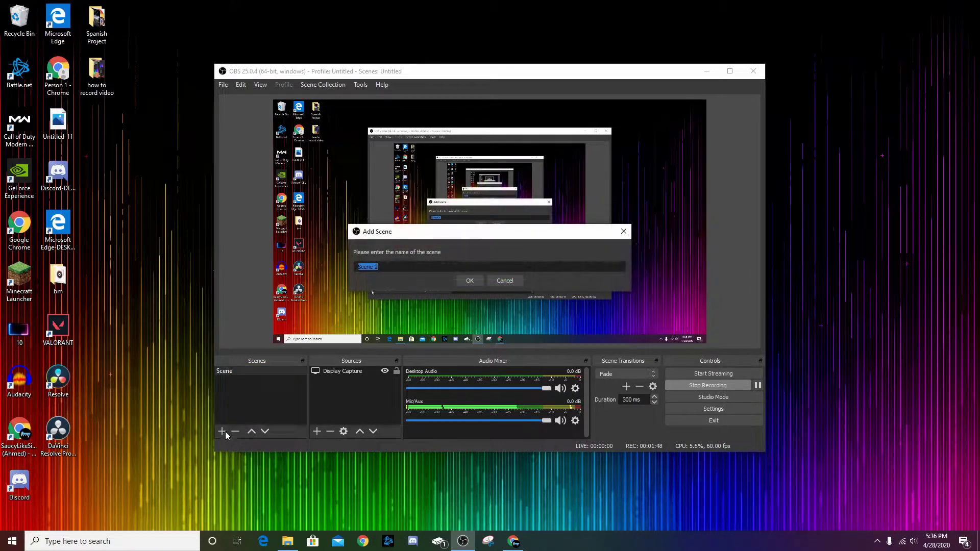
click(623, 233)
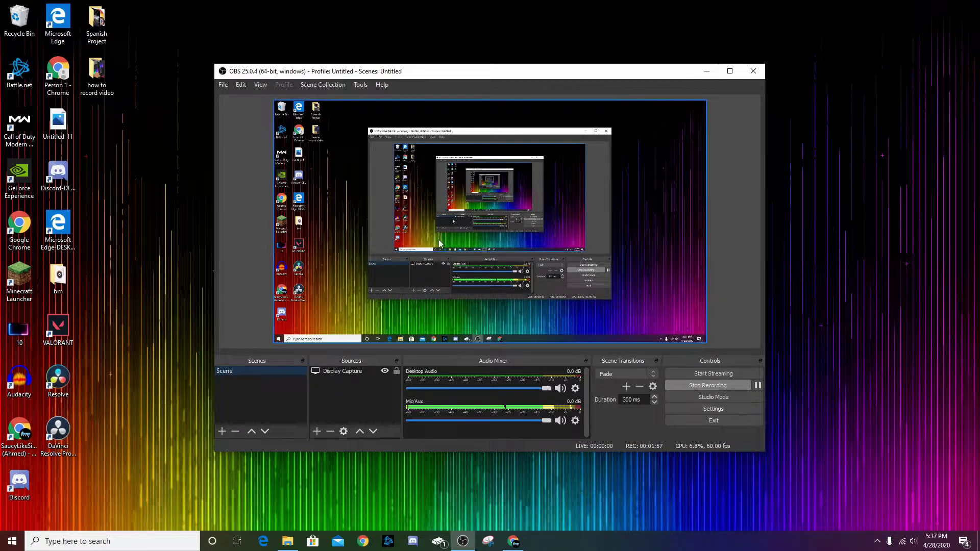
Minimise OBS and place the VALORANT shortcut just below the OBS Studio shortcut
click(706, 72)
drag(57, 327, 449, 174)
drag(393, 150, 543, 220)
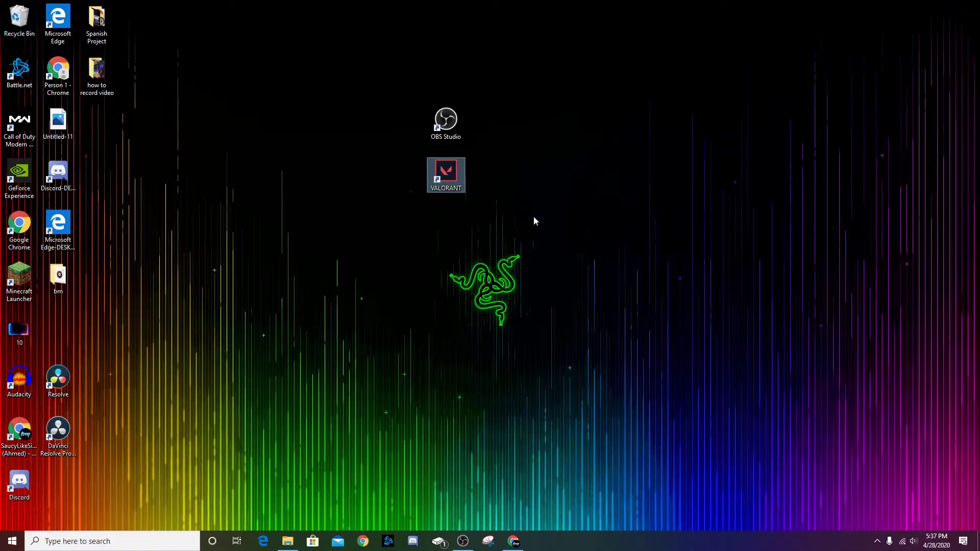
Launch VALORANT from its desktop shortcut and restore OBS Studio from the taskbar
click(534, 217)
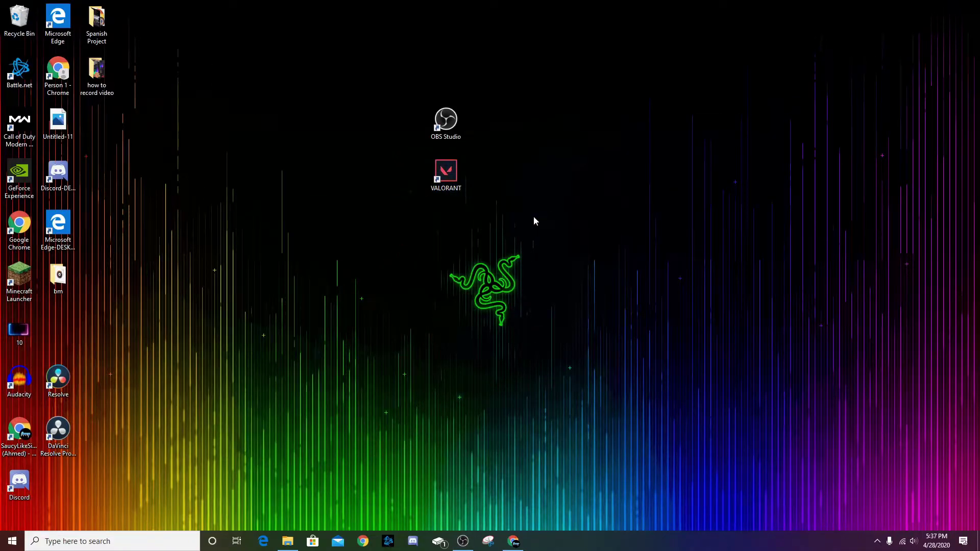
double_click(453, 179)
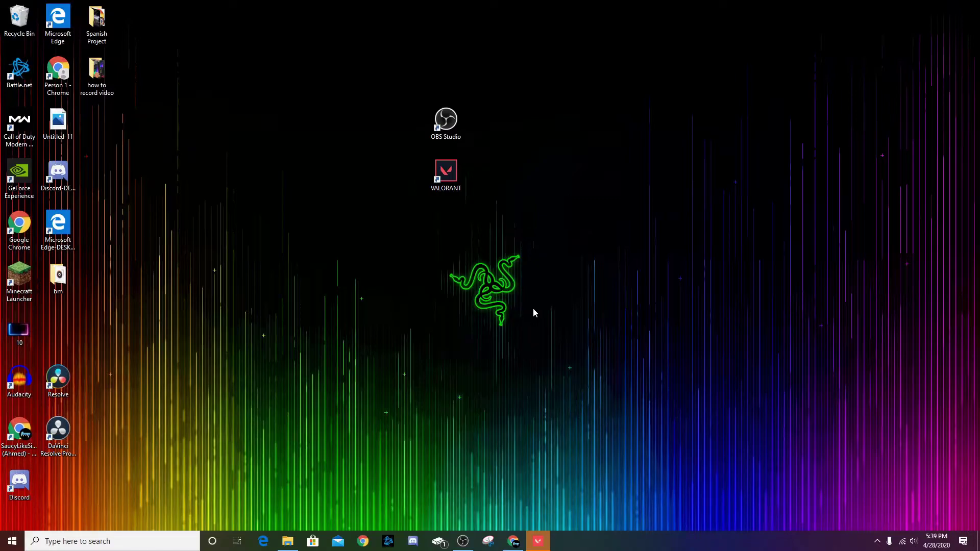
click(463, 541)
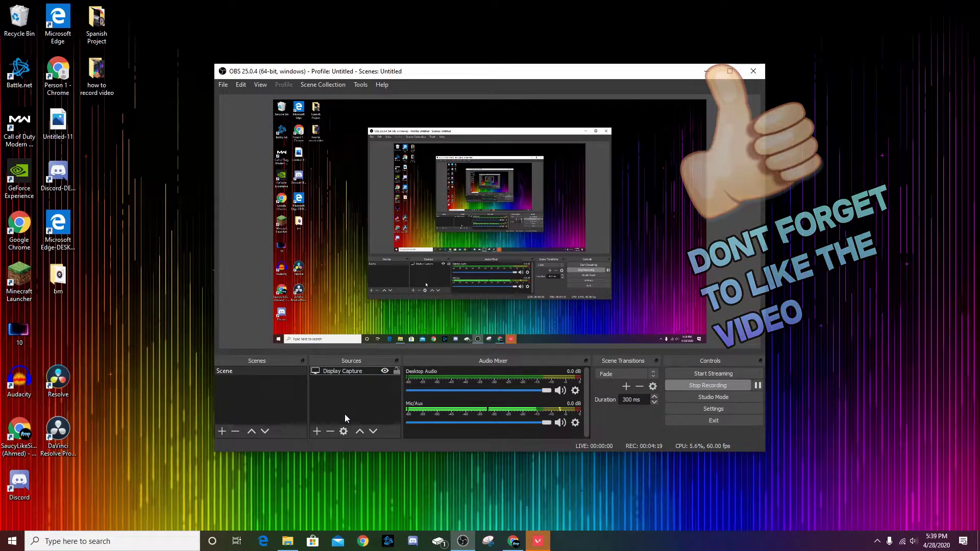
Create a new Game Capture source from the Sources list, opening its properties
click(318, 431)
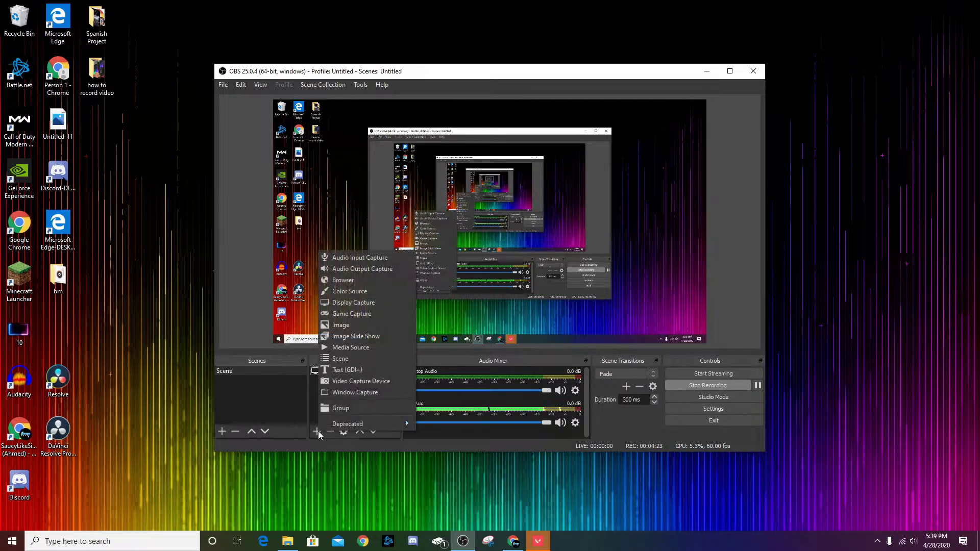
click(351, 315)
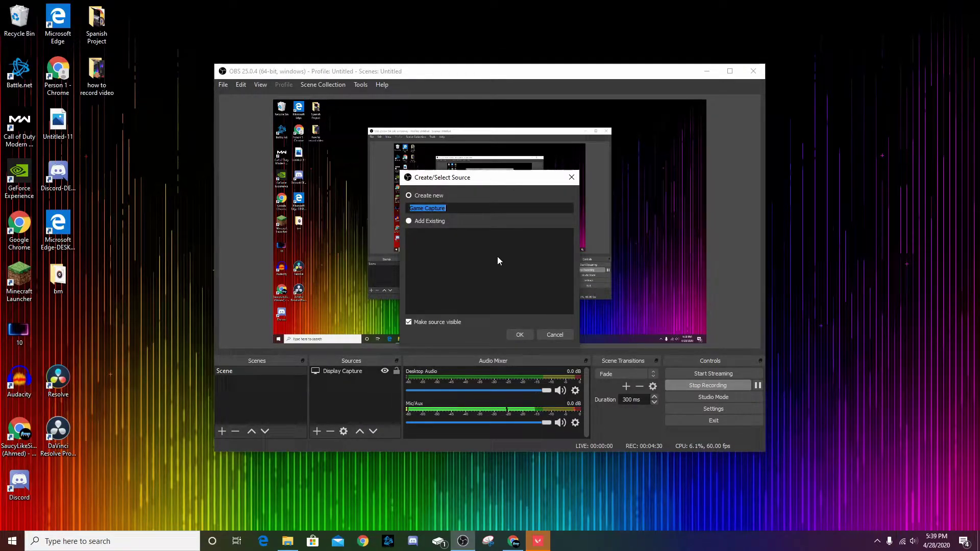
click(519, 334)
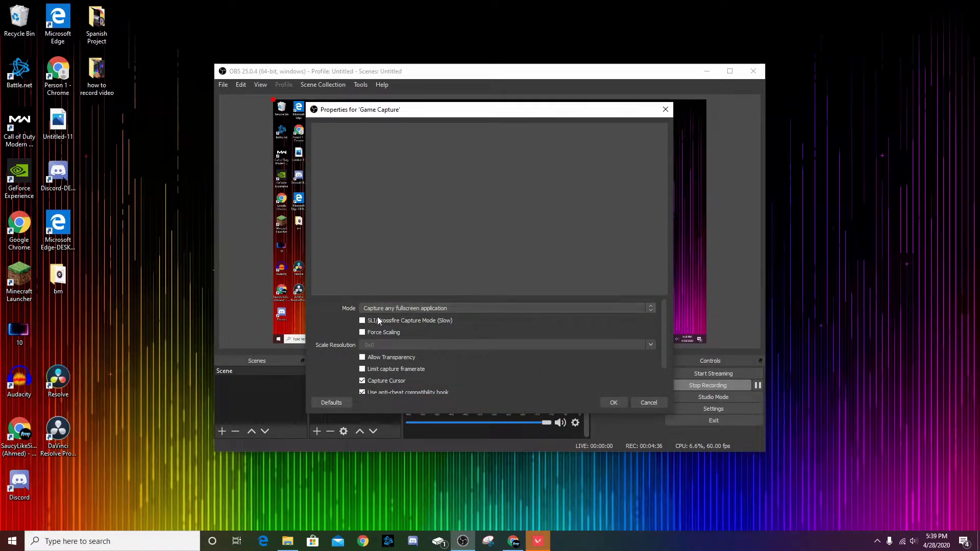
Set Game Capture Mode to 'Capture specific window' targeting the VALORANT window, and confirm
click(424, 307)
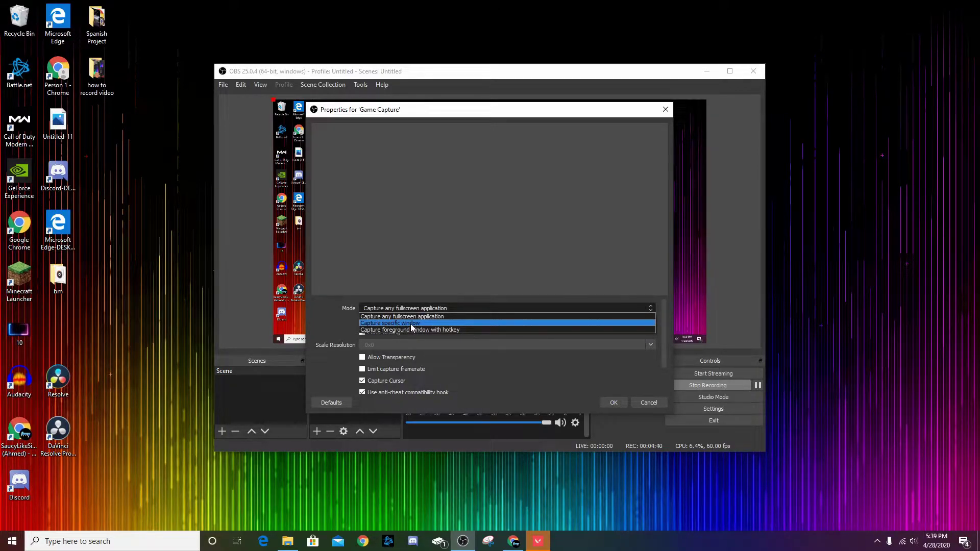
click(410, 324)
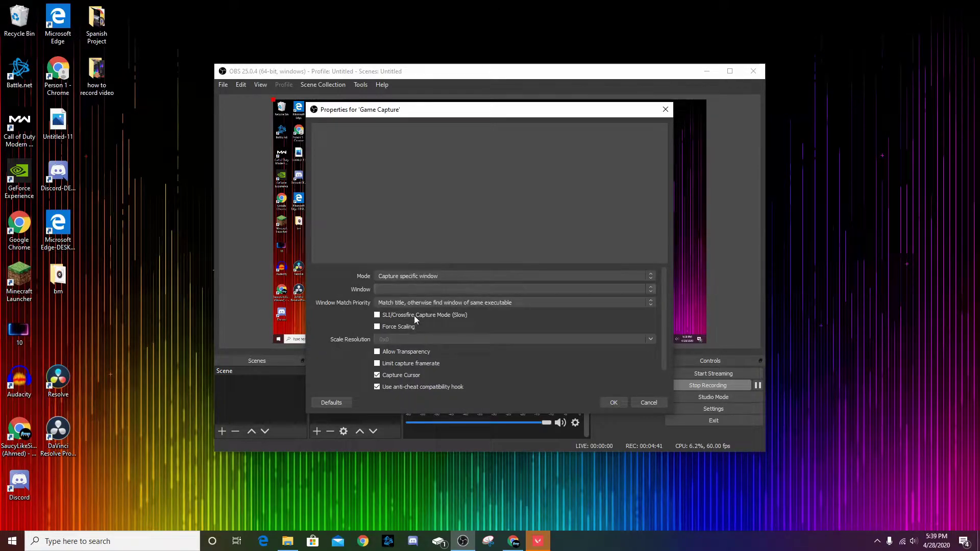
click(392, 288)
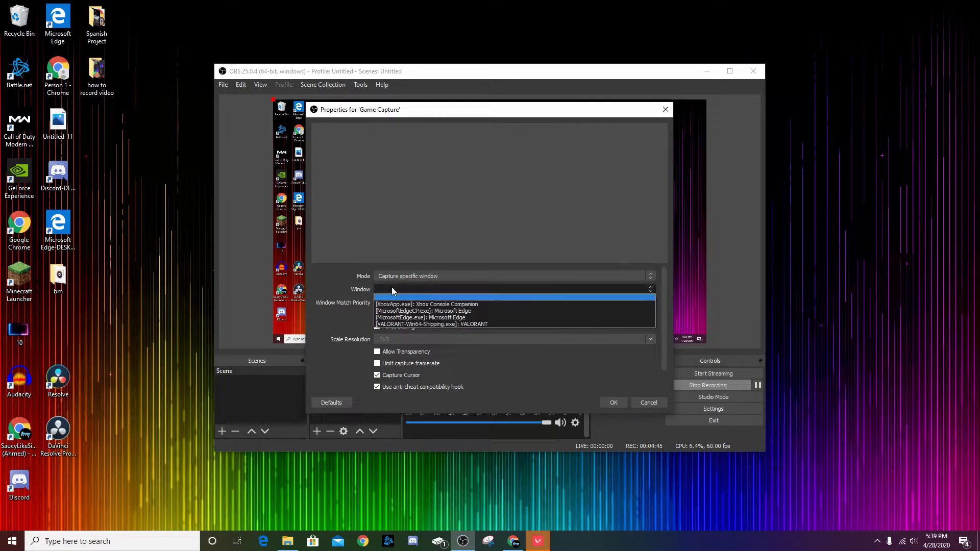
click(479, 323)
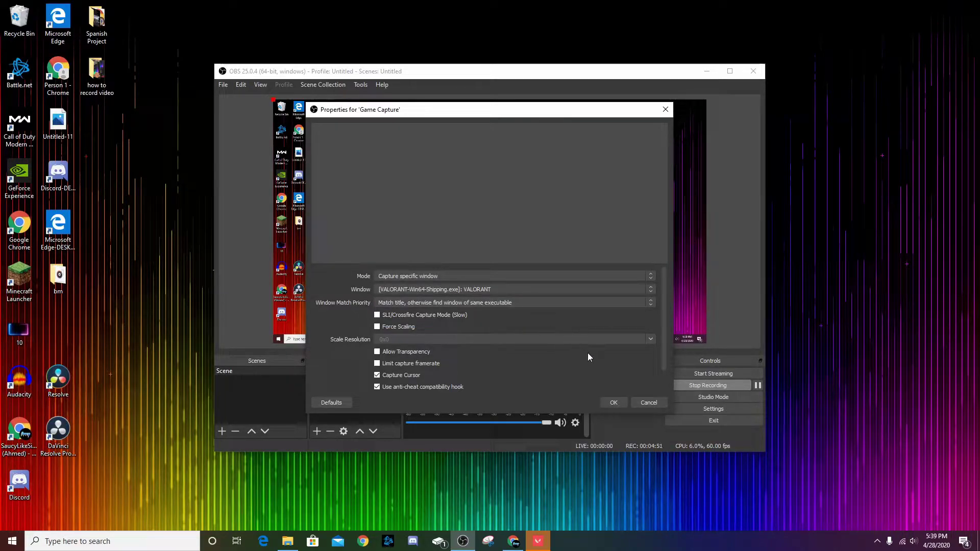
click(613, 403)
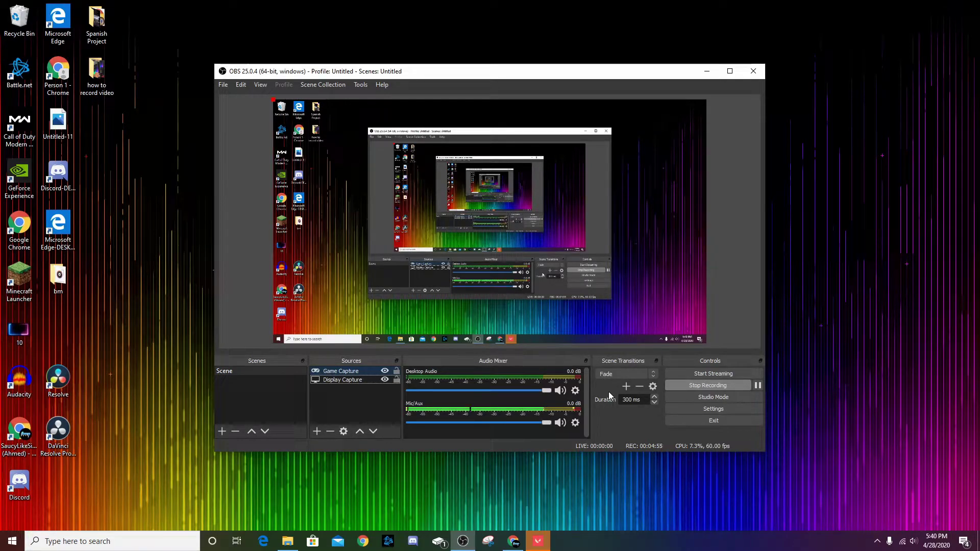
Open OBS Settings on the Output page: 2500 Kbps bitrate, NVENC encoder, mp4 format
click(727, 413)
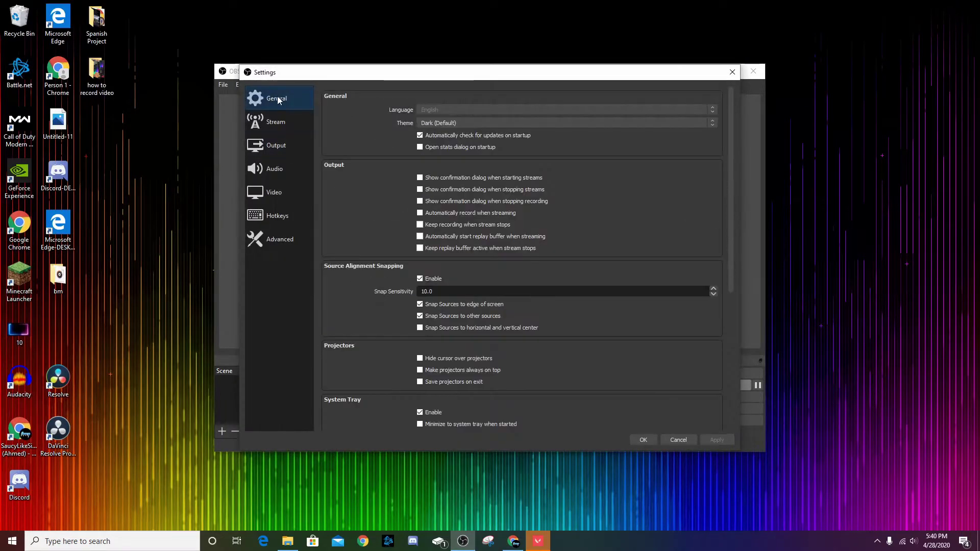
click(293, 145)
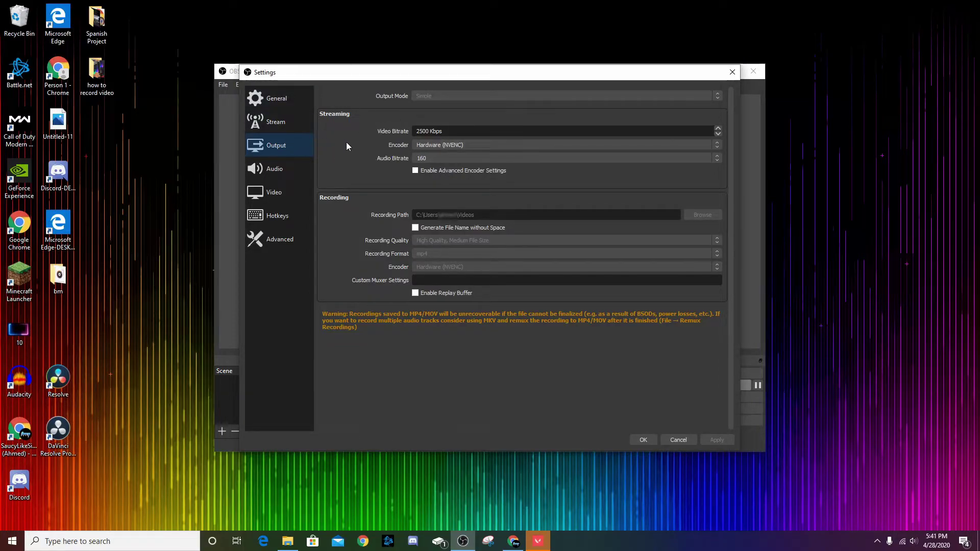
Review the Audio and Video pages, then Hotkeys showing F10 start and F12 stop recording
click(275, 168)
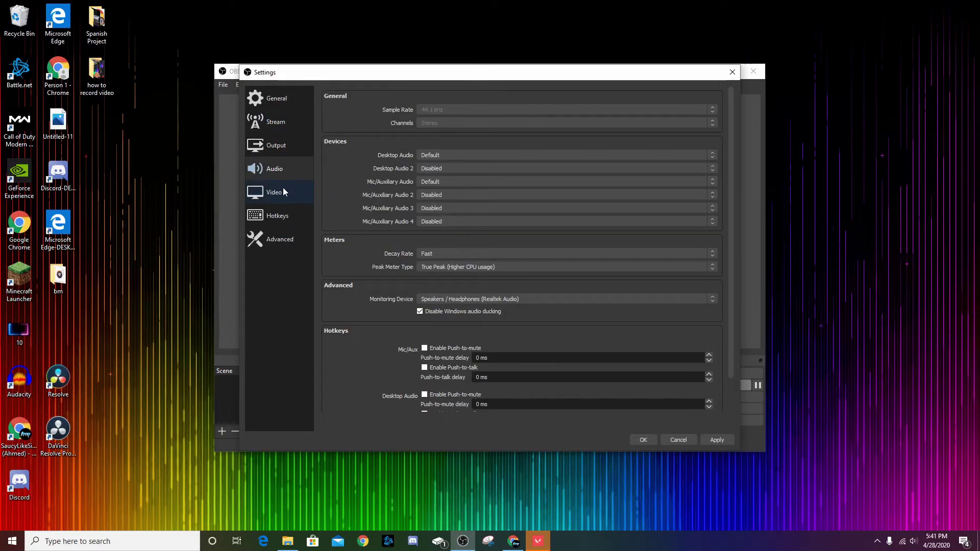
click(287, 191)
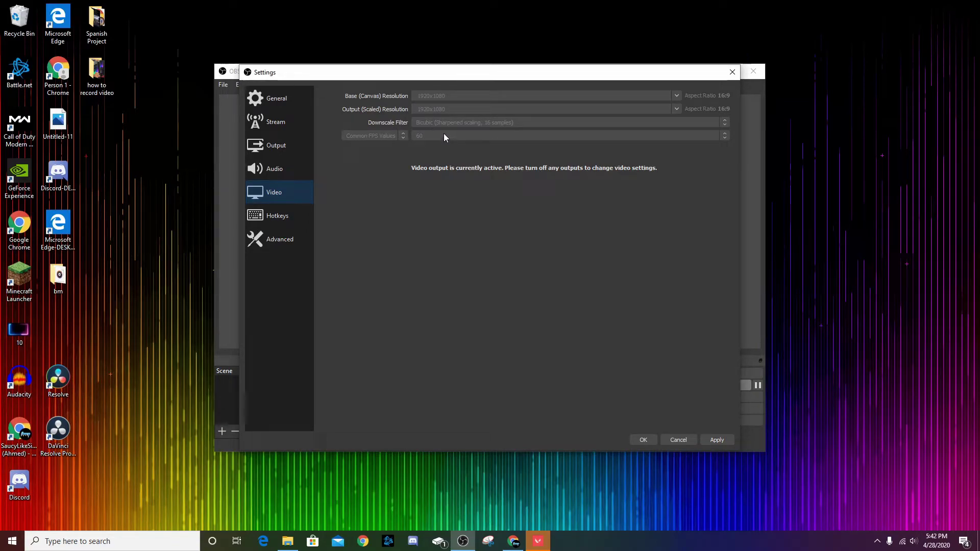
click(292, 216)
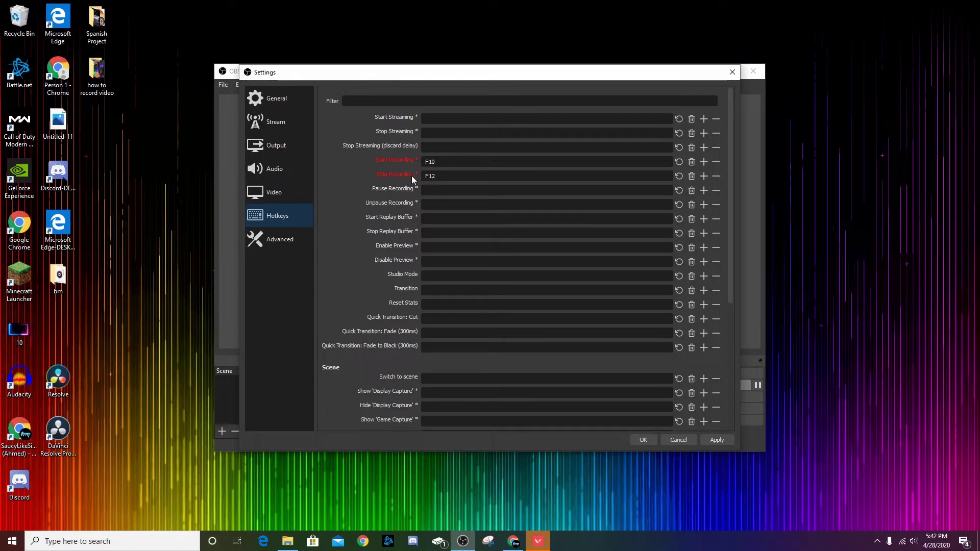
Look over the Advanced settings page and close the Settings dialog
click(286, 241)
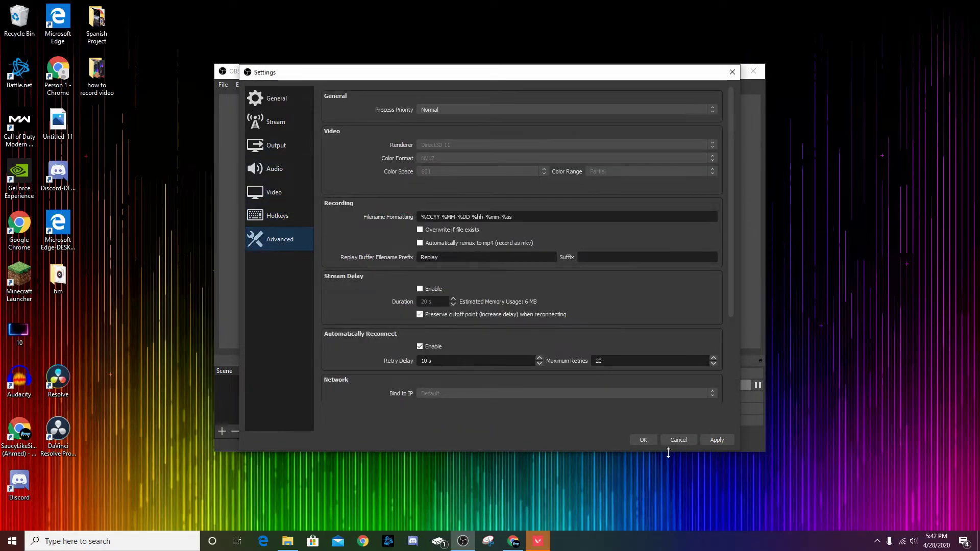
click(643, 440)
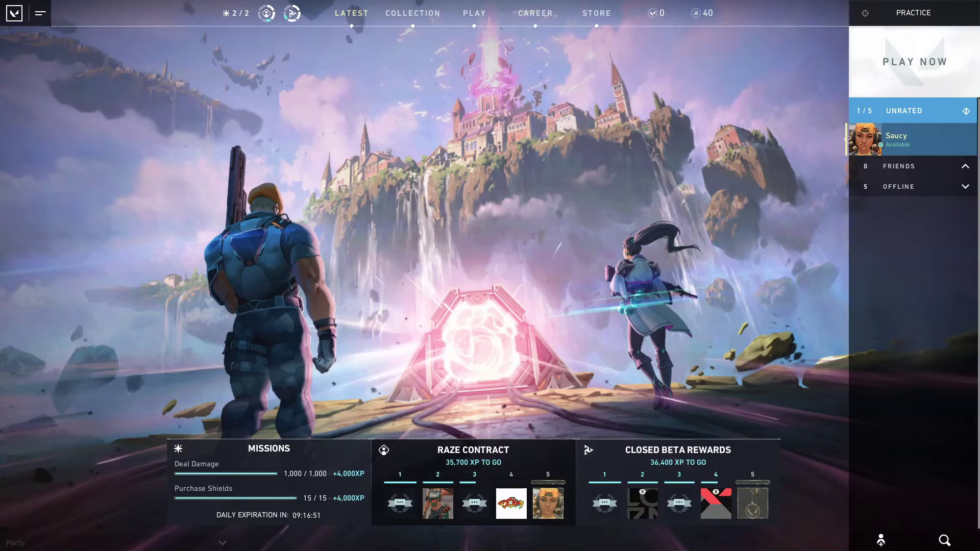
Alt+Tab out of VALORANT back to the OBS Studio main window
key(alt+Tab)
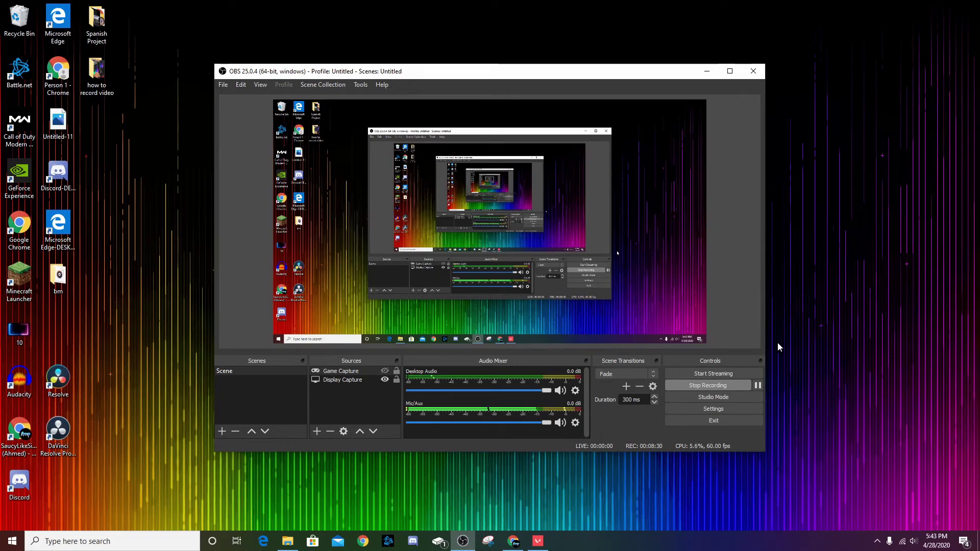
Minimize OBS and select the OBS Studio and VALORANT shortcuts on the desktop
click(707, 71)
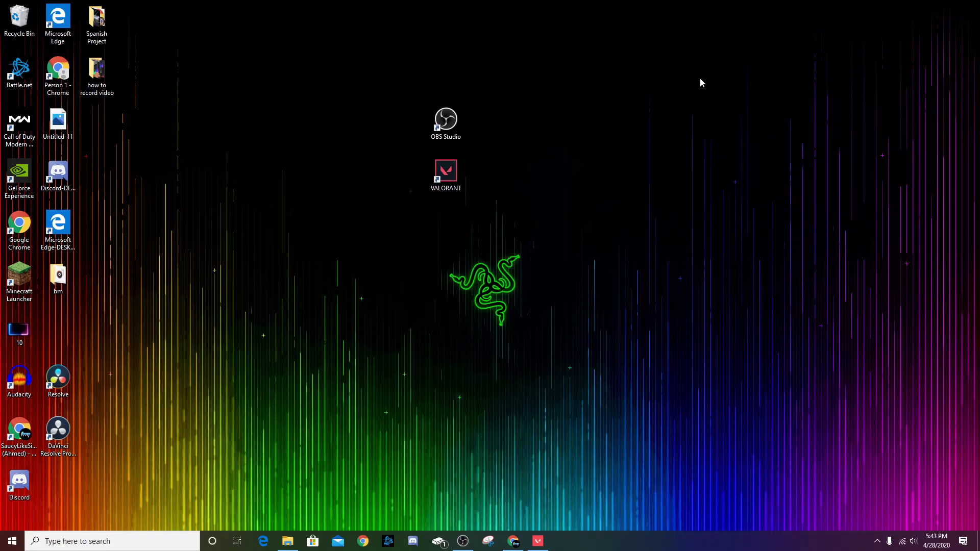
mouse_move(662, 5)
mouse_down()
mouse_move(383, 194)
mouse_move(248, 337)
mouse_move(619, 66)
mouse_move(721, 5)
mouse_move(667, 4)
mouse_up()
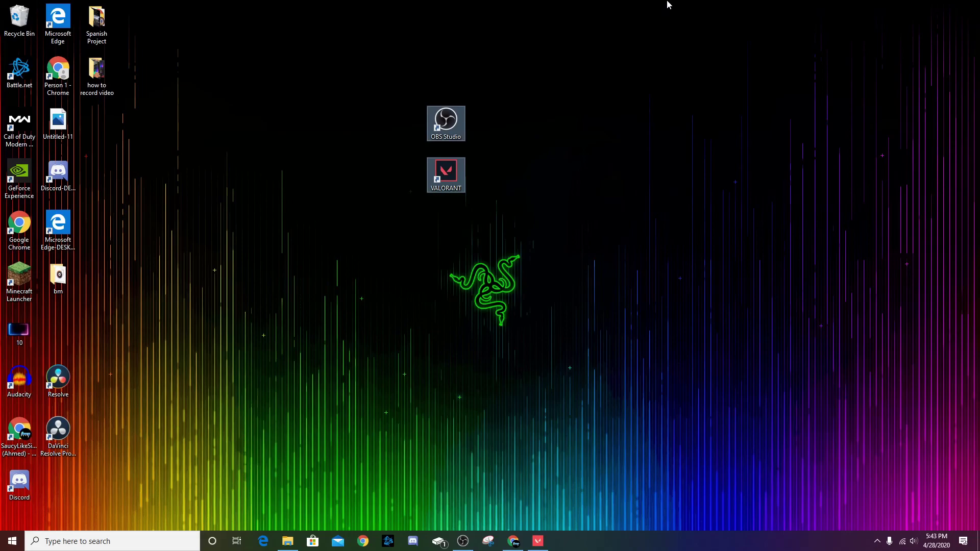
click(927, 353)
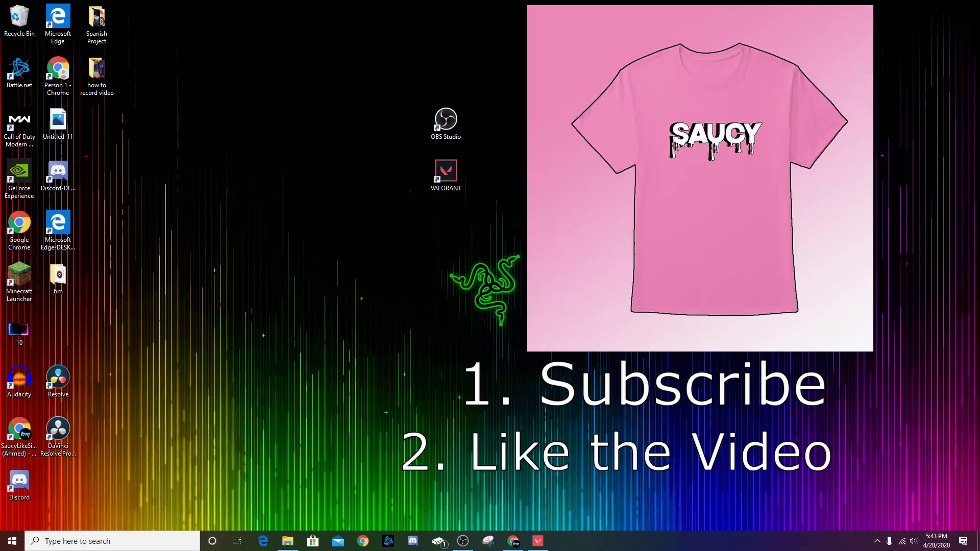